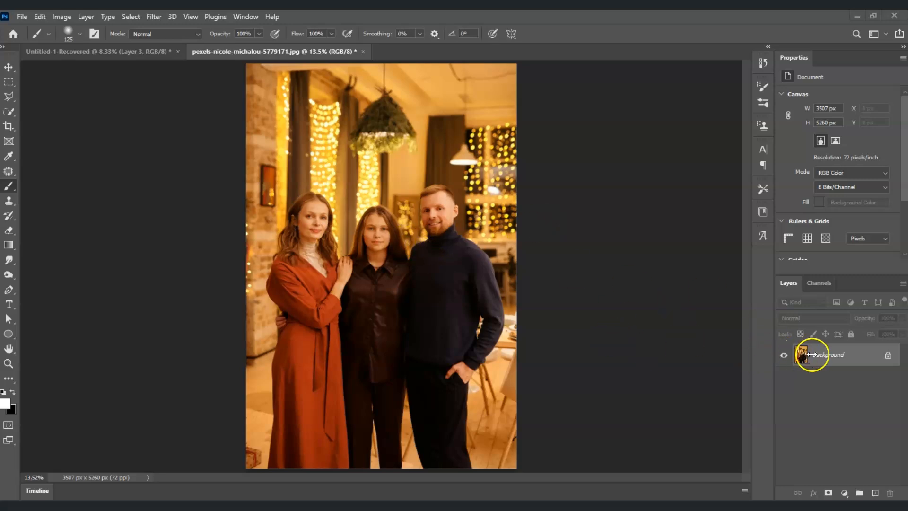
Duplicate the Background layer and name the copy Blur.
right_click(845, 351)
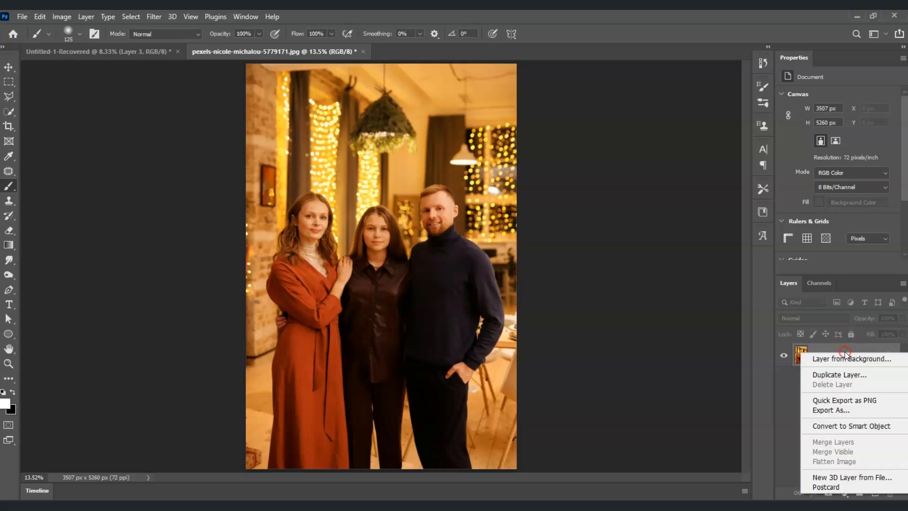
left_click(860, 377)
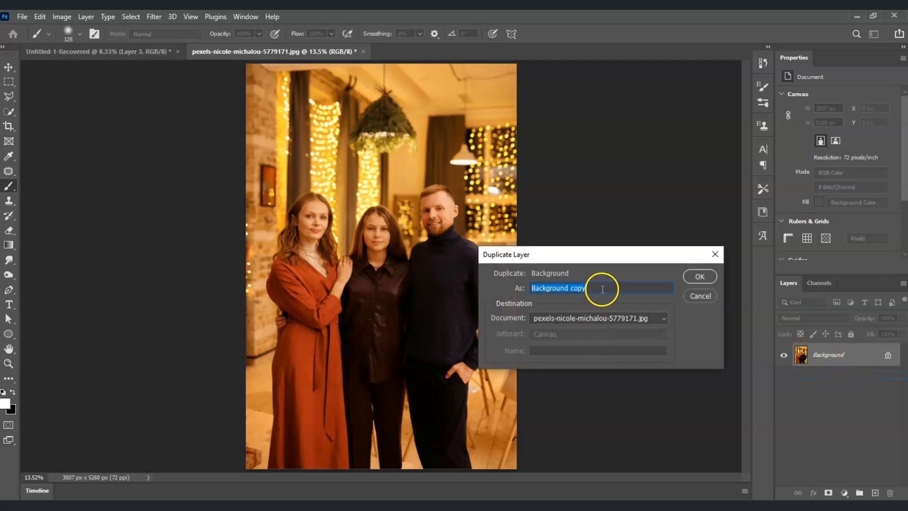
type("Blur")
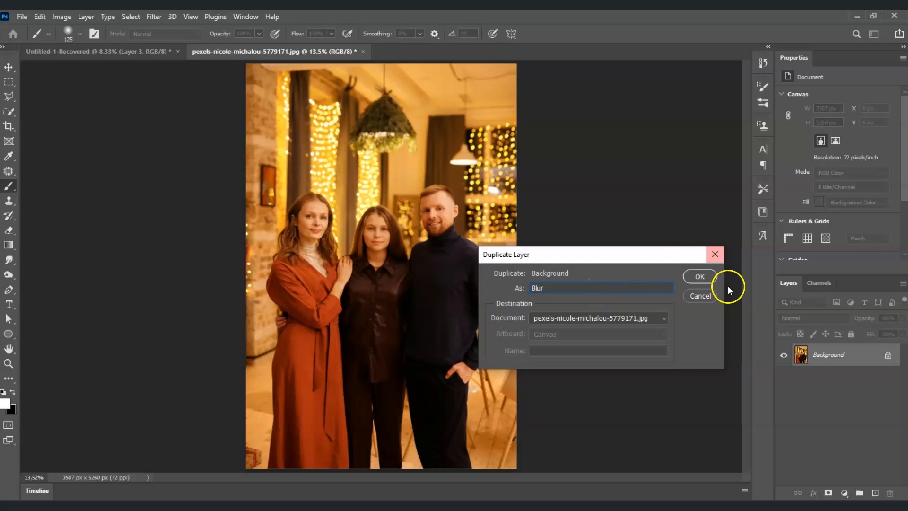
left_click(700, 276)
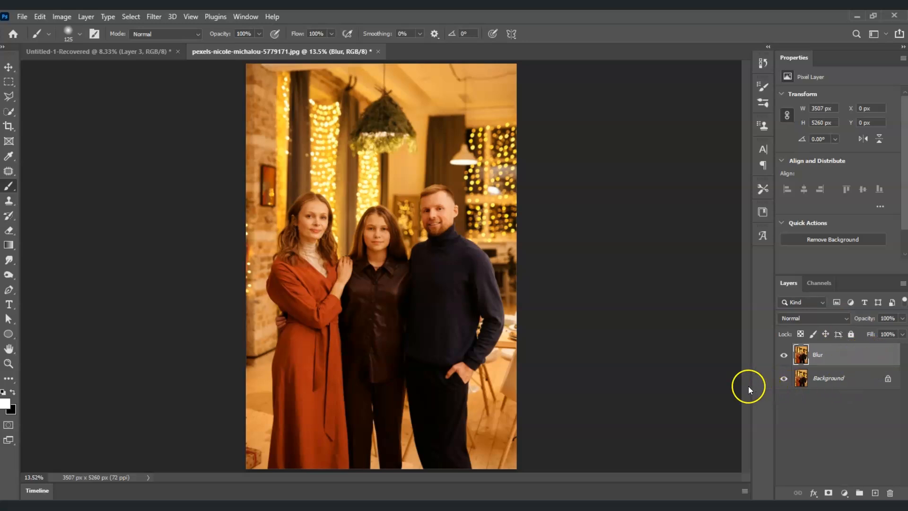
Apply a Lens Blur filter with a radius of 45 to the Blur layer.
left_click(160, 18)
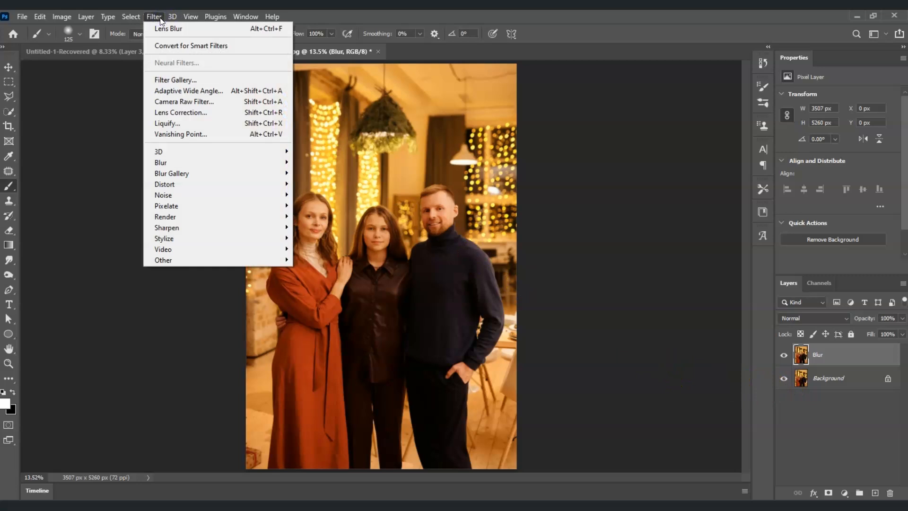
mouse_move(229, 167)
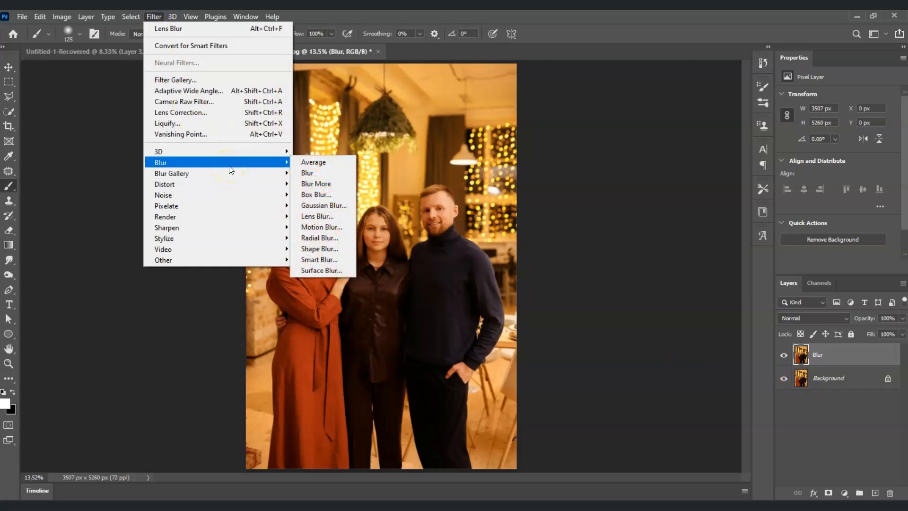
left_click(344, 203)
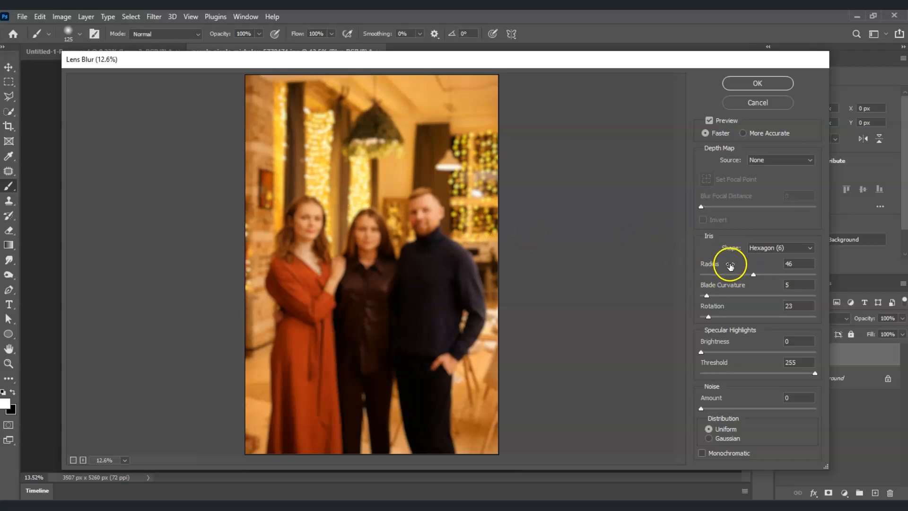
double_click(803, 260)
type("46")
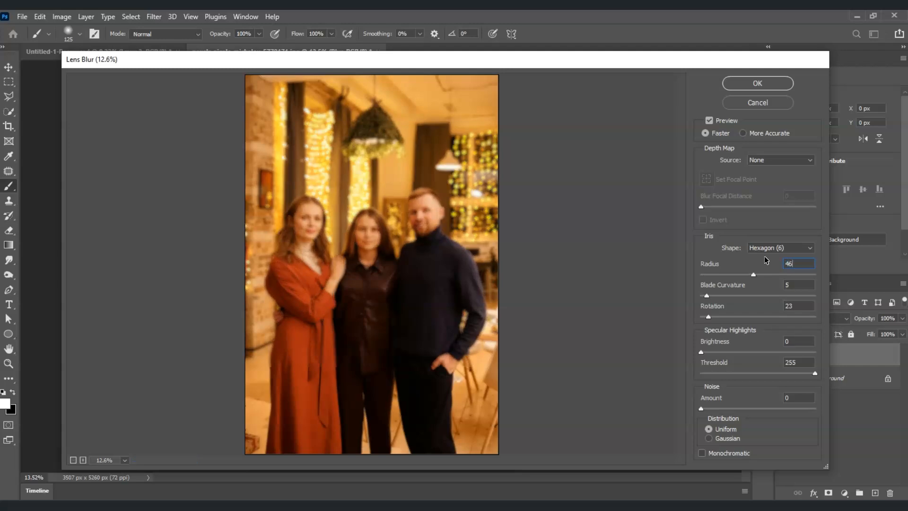
key("BackSpace")
type("5")
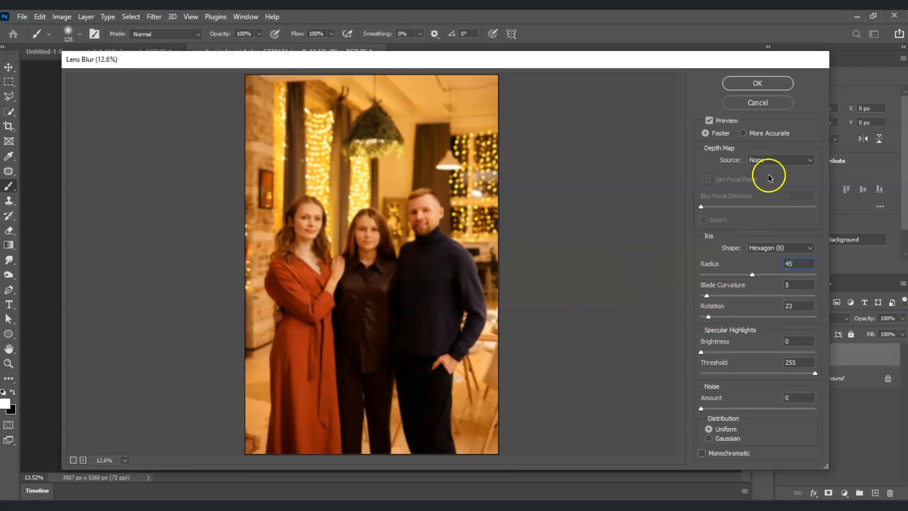
left_click(759, 84)
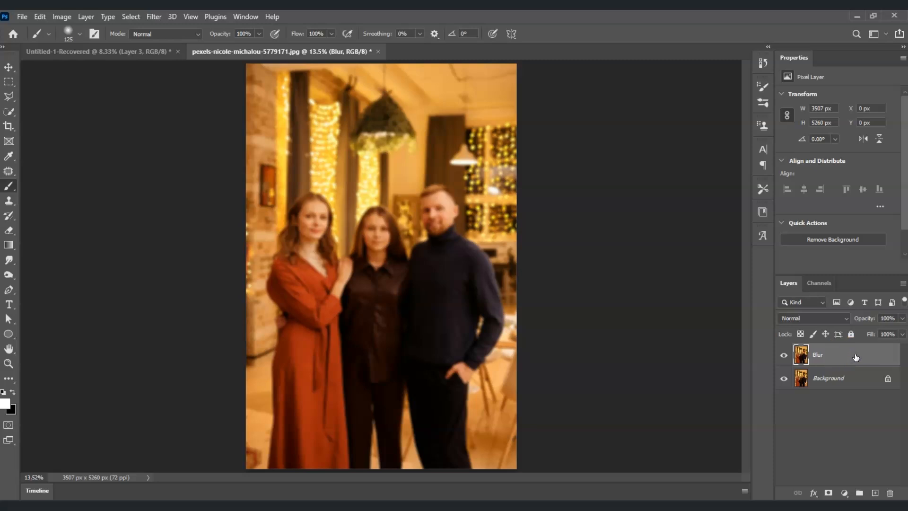
Add a white layer mask to the Blur layer and reselect the layer's image content.
left_click(857, 437)
left_click(828, 493)
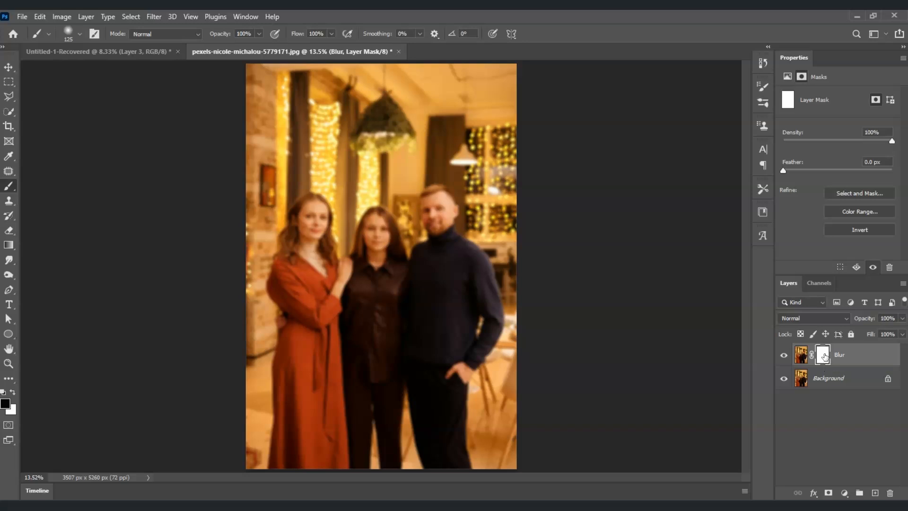
left_click(842, 362)
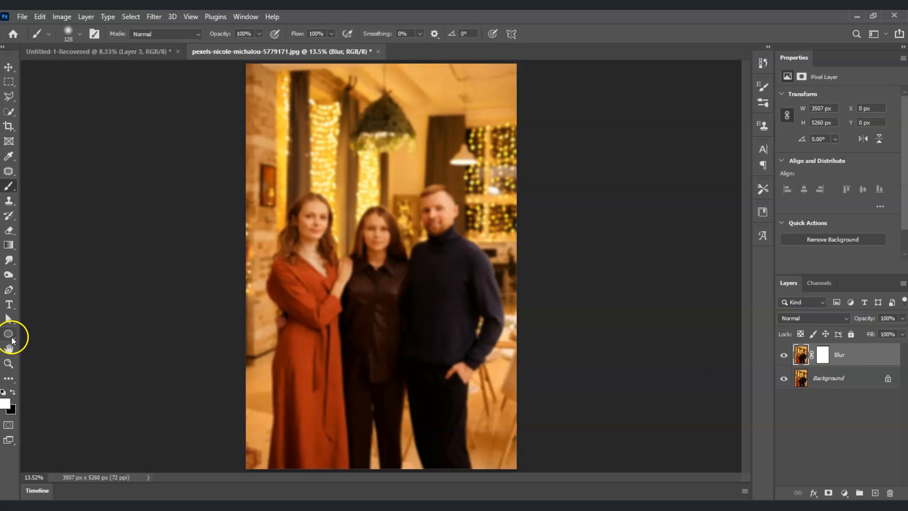
Set the gradient's starting color stop to white and draw the gradient upward across the photo on the Blur layer.
left_click(9, 244)
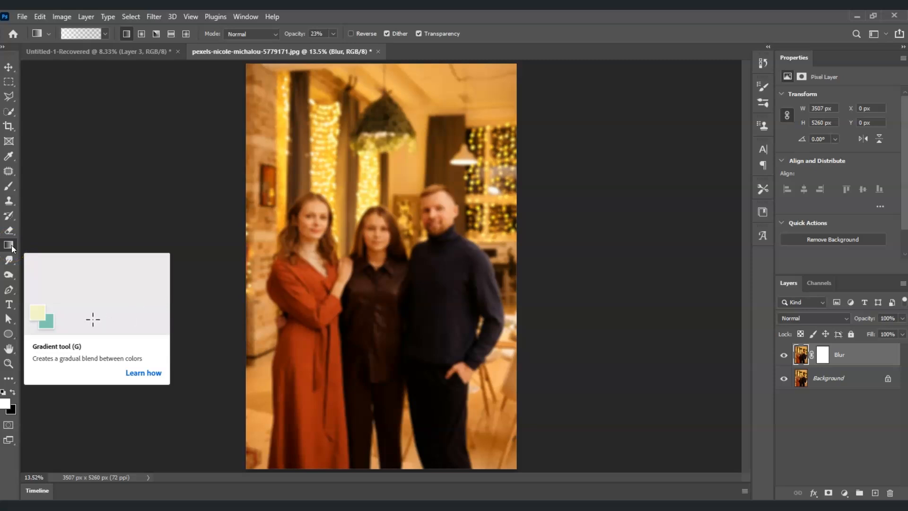
left_click(13, 245)
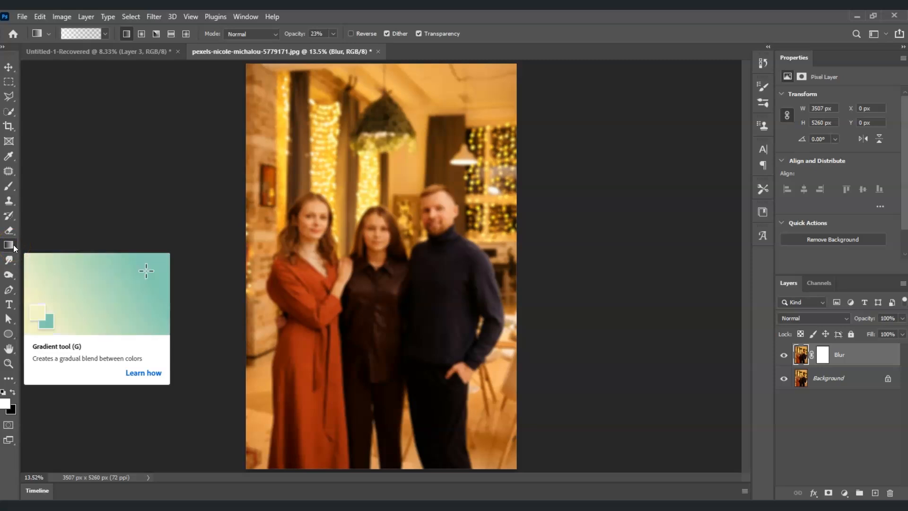
left_click(99, 33)
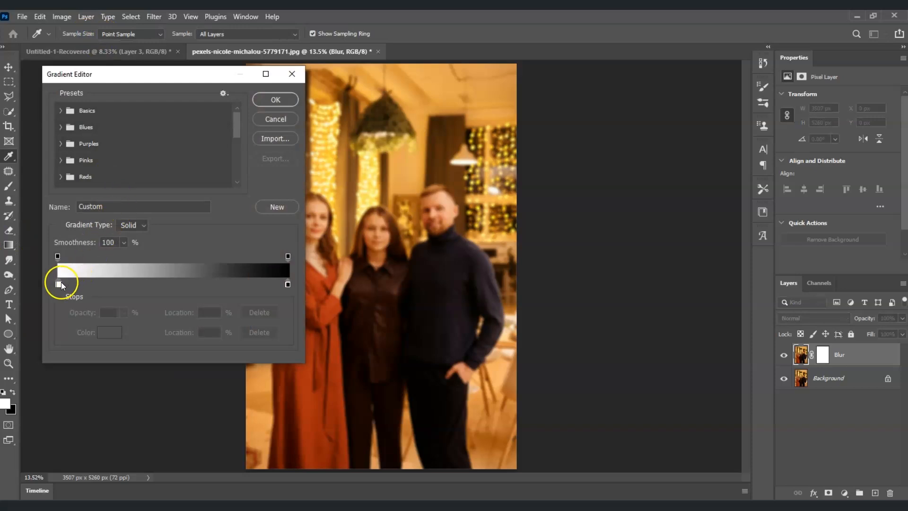
left_click(59, 283)
left_click(109, 332)
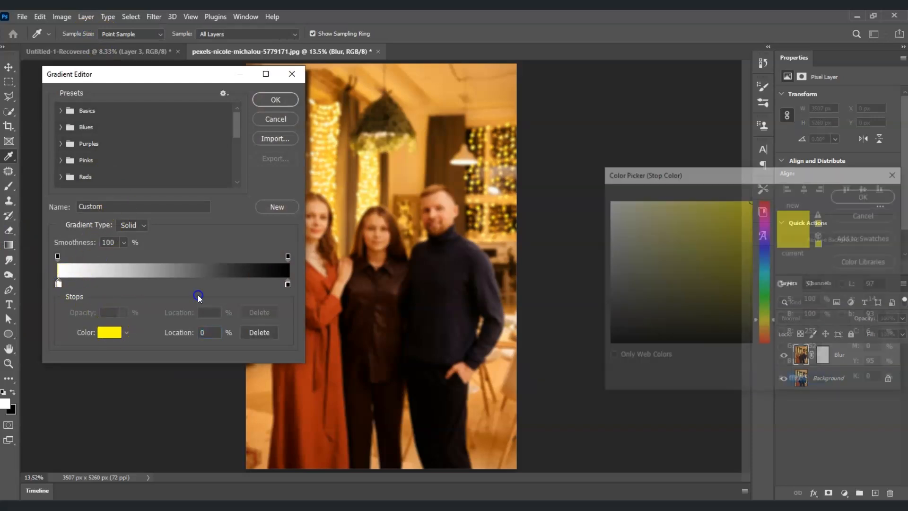
left_click_drag(610, 231, 591, 188)
left_click(866, 194)
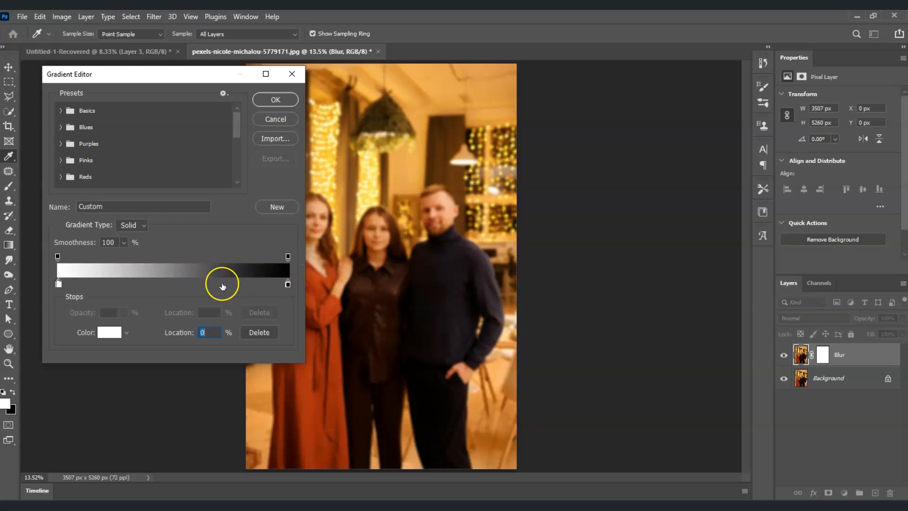
left_click(276, 100)
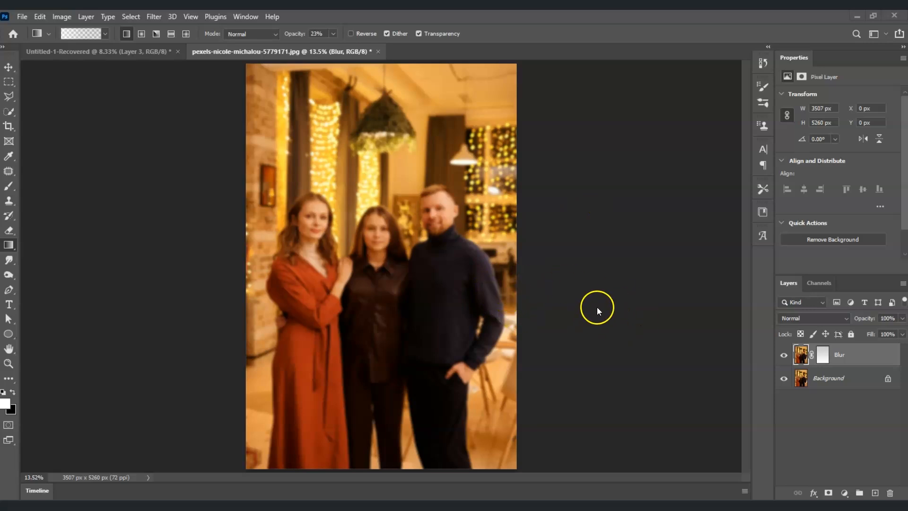
left_click(850, 356)
left_click_drag(315, 410, 383, 116)
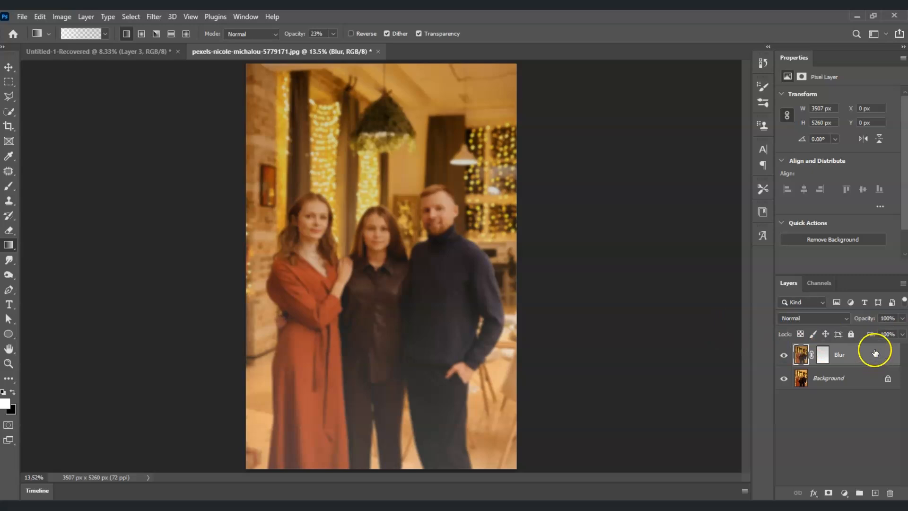
Add a new layer above Blur and set up a soft round brush with white (ffffff) as the foreground color.
left_click(878, 495)
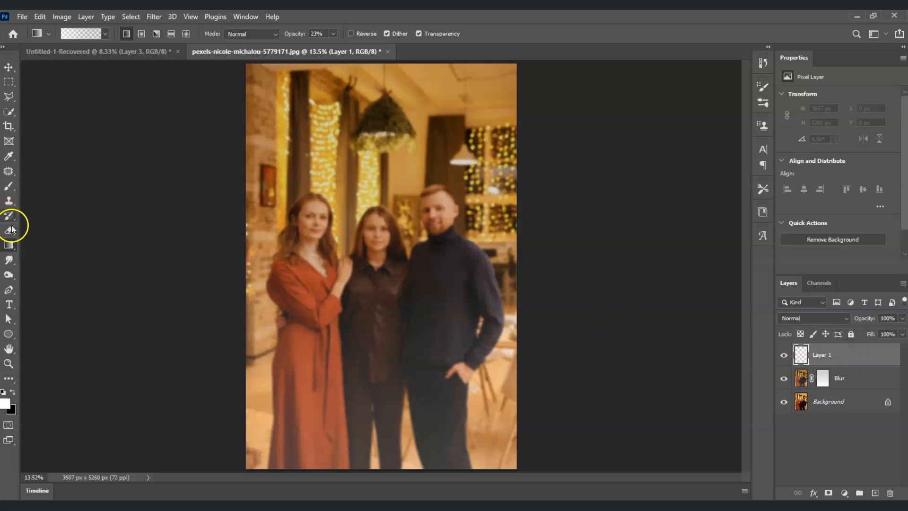
left_click(9, 186)
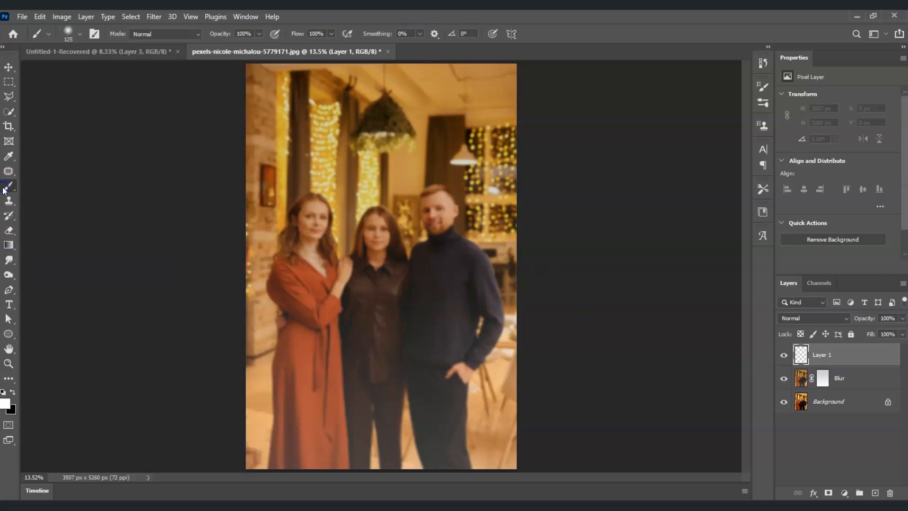
left_click(67, 33)
left_click(21, 141)
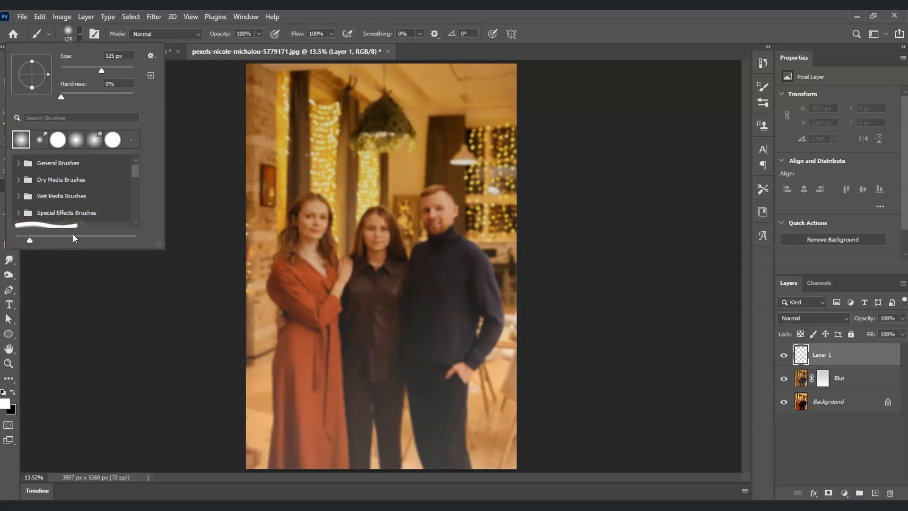
left_click(7, 401)
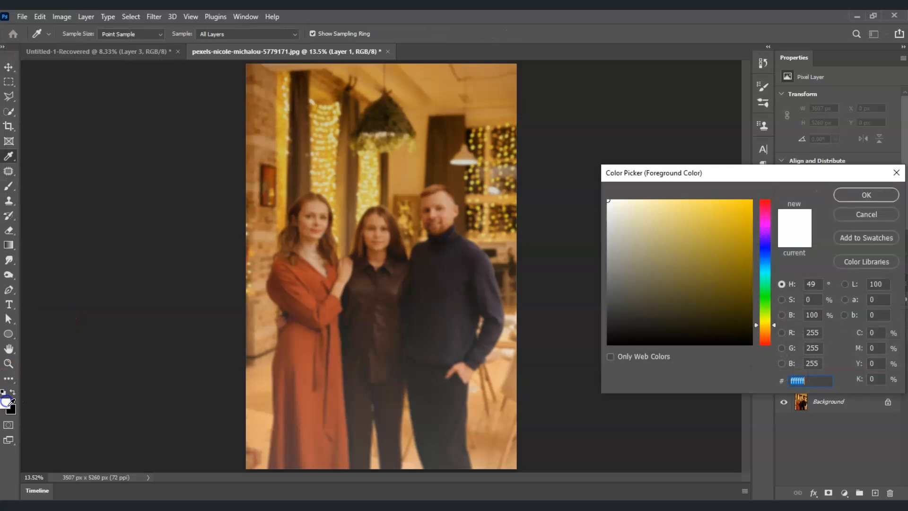
left_click_drag(649, 253, 590, 164)
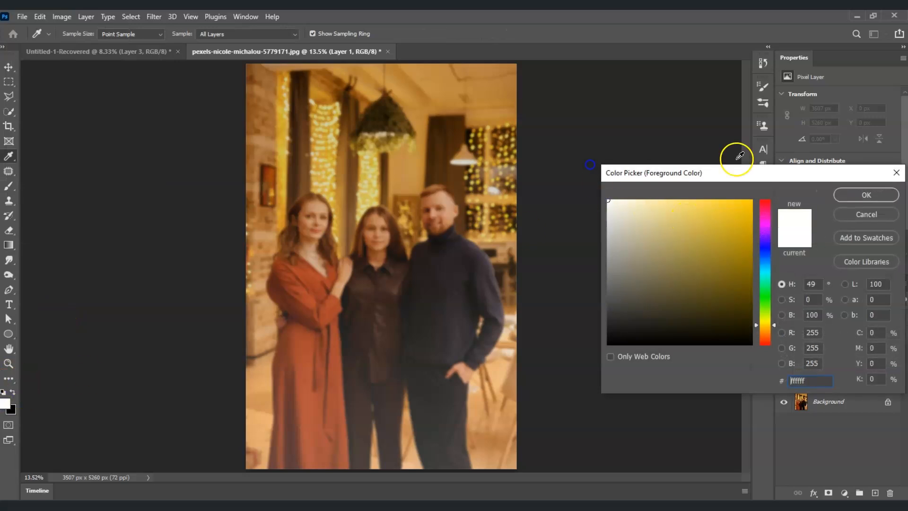
left_click(866, 195)
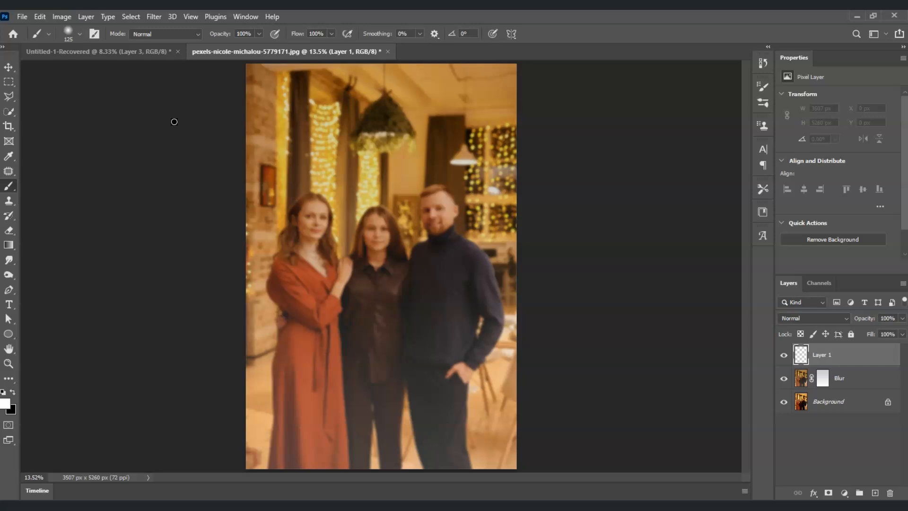
Dab soft white light spots of varying sizes over the string lights and lamps on the new layer, undoing the stray last dab.
key("bracketright")
key("bracketright")
left_click(494, 190)
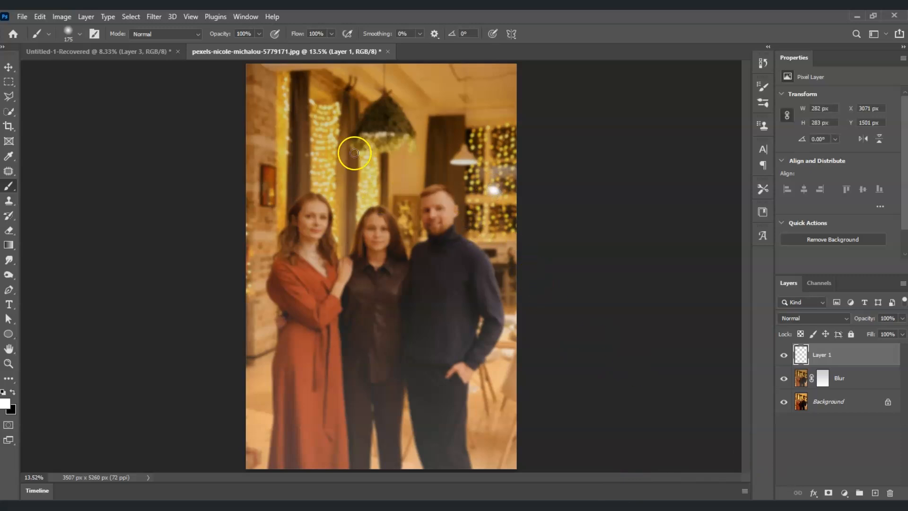
key("bracketleft")
key("bracketleft")
left_click(313, 103)
left_click(366, 183)
left_click(315, 169)
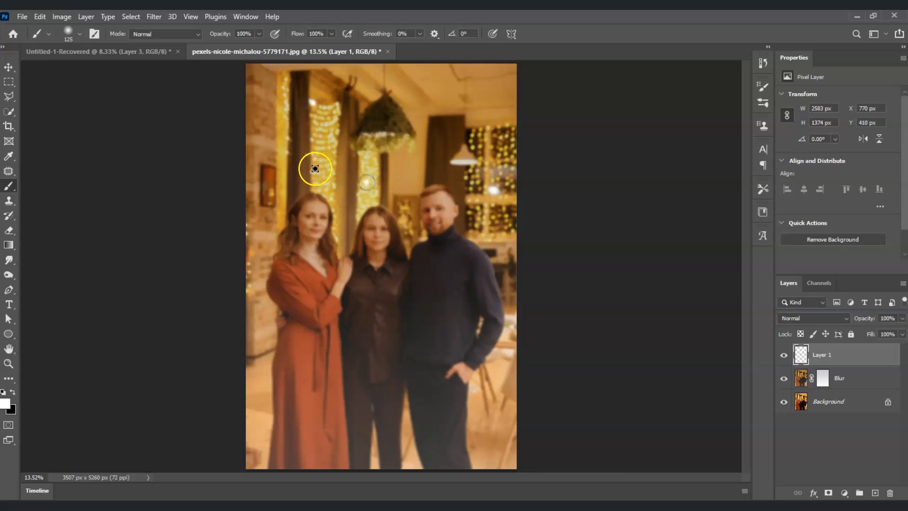
left_click(372, 168)
left_click(505, 142)
left_click(512, 311)
left_click(239, 237)
left_click(288, 151)
key("bracketright")
left_click(390, 134)
left_click(462, 162)
key("bracketleft")
left_click(487, 240)
left_click(479, 127)
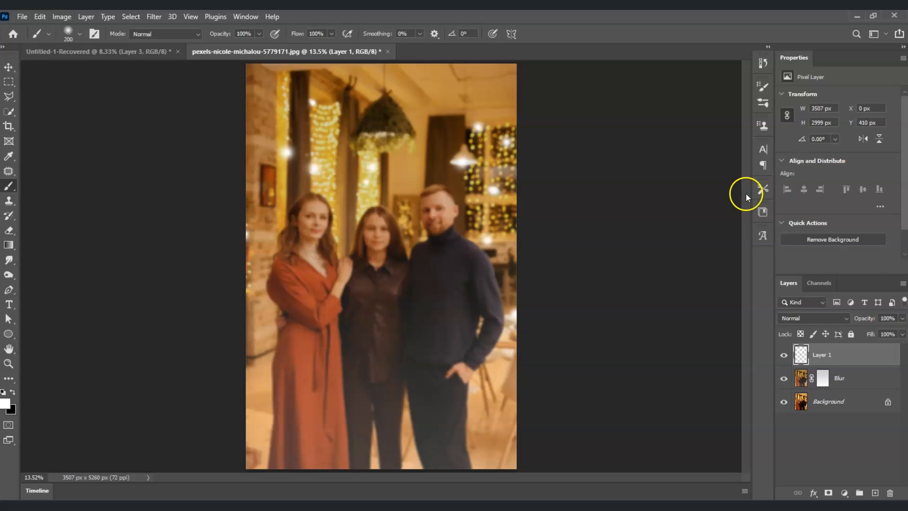
left_click(309, 101)
left_click(450, 205)
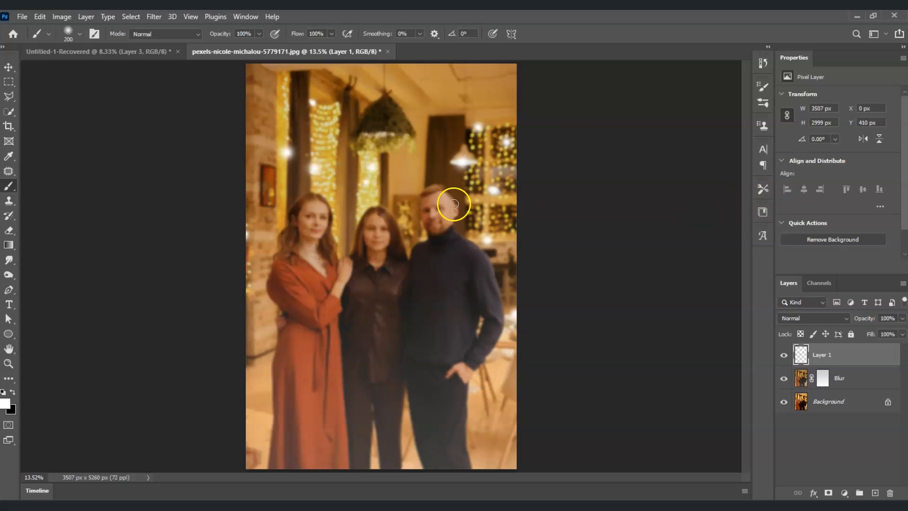
key("ctrl+z")
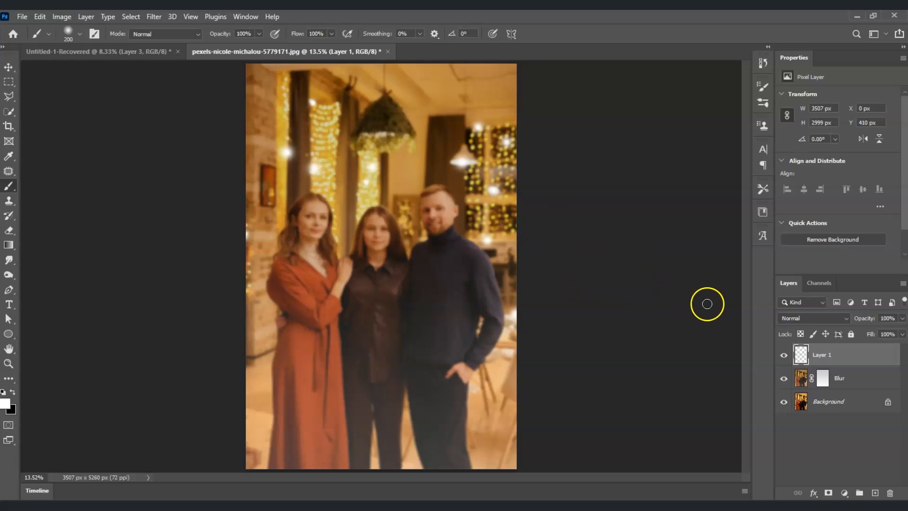
Open Layer 1's layer style options, turn on Outer Glow and show its settings.
left_click(837, 389)
left_click(848, 358)
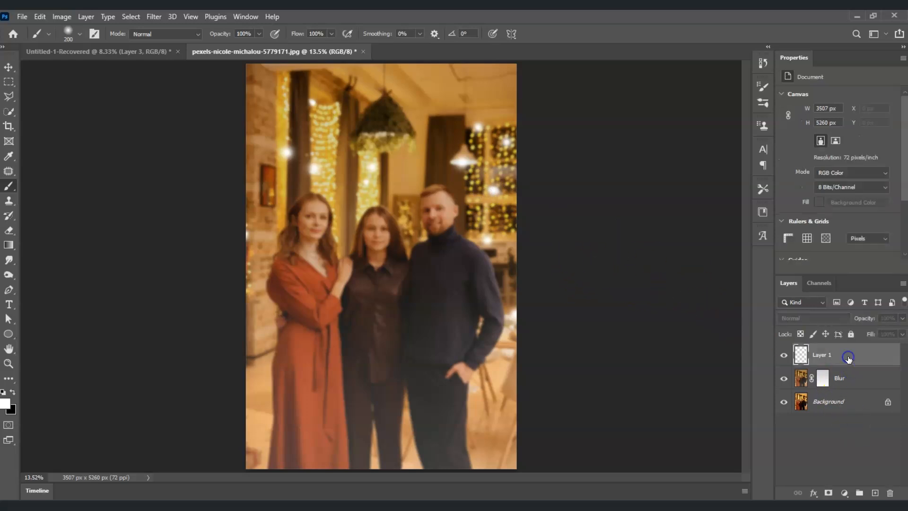
left_click(847, 358)
double_click(848, 359)
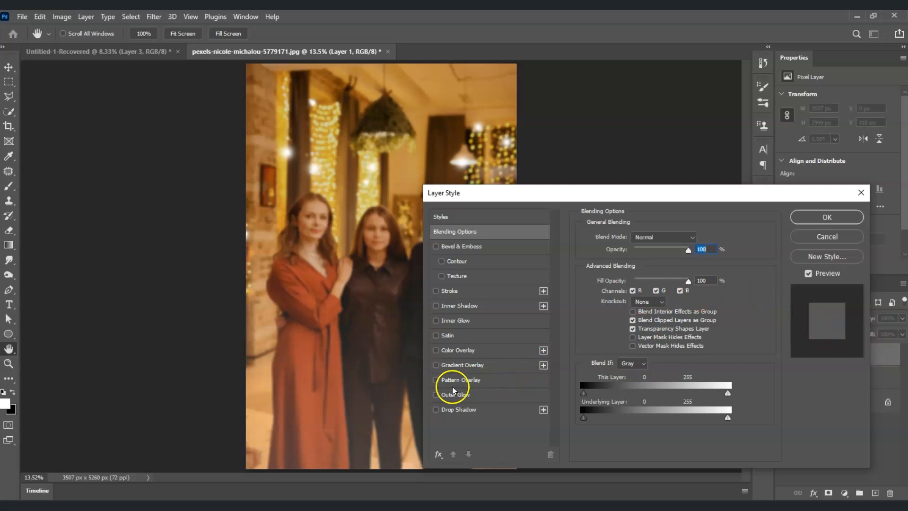
left_click(435, 394)
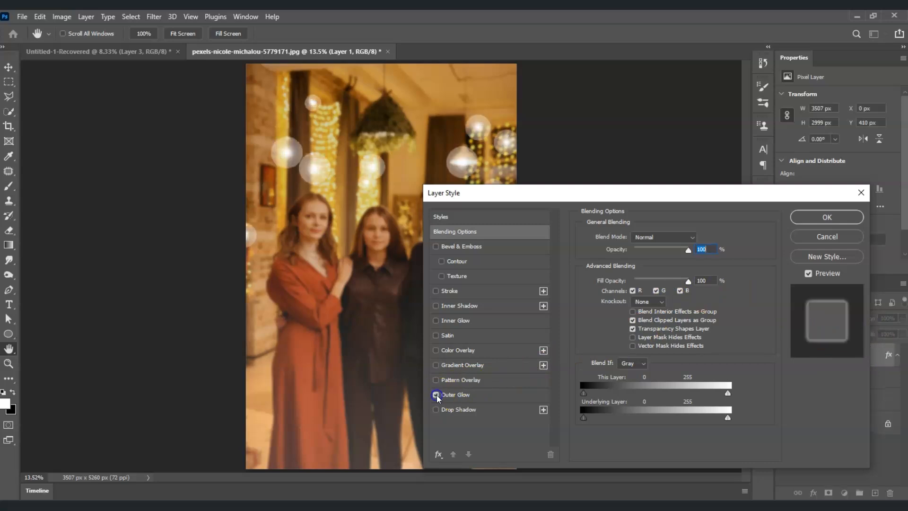
left_click(500, 398)
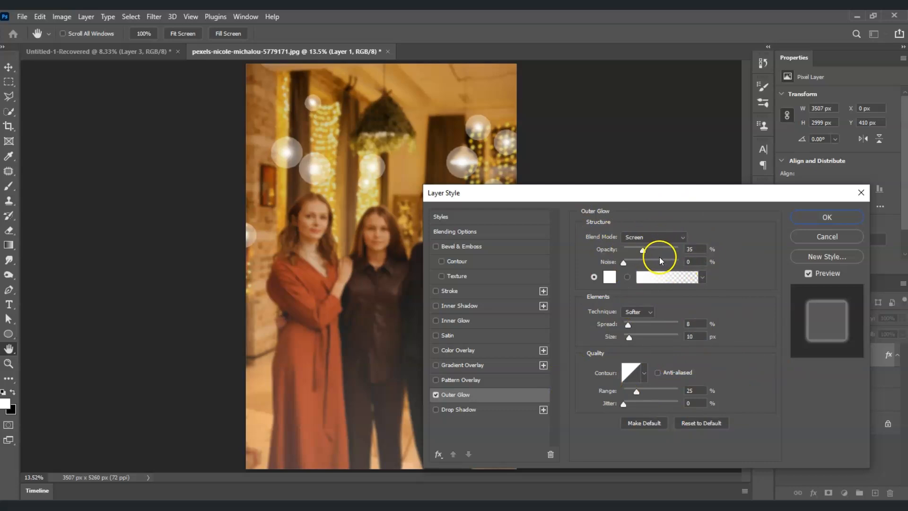
Keep Layer 1's outer glow color white (ffffff), set the glow size to 10 px and apply the layer style.
left_click(611, 277)
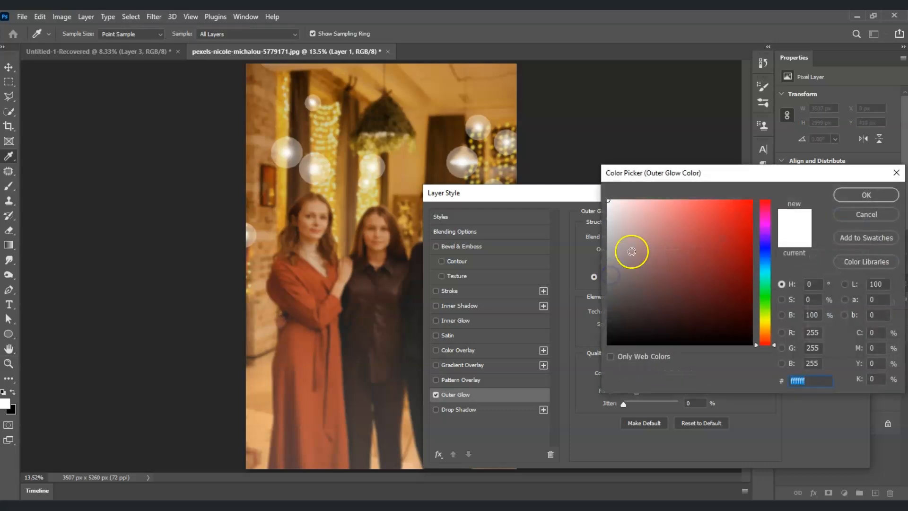
left_click(867, 194)
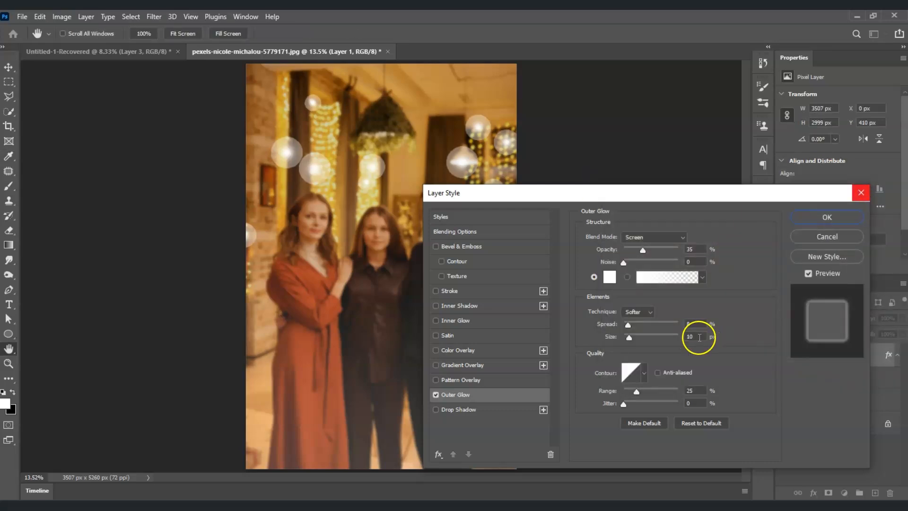
left_click(684, 337)
type("10")
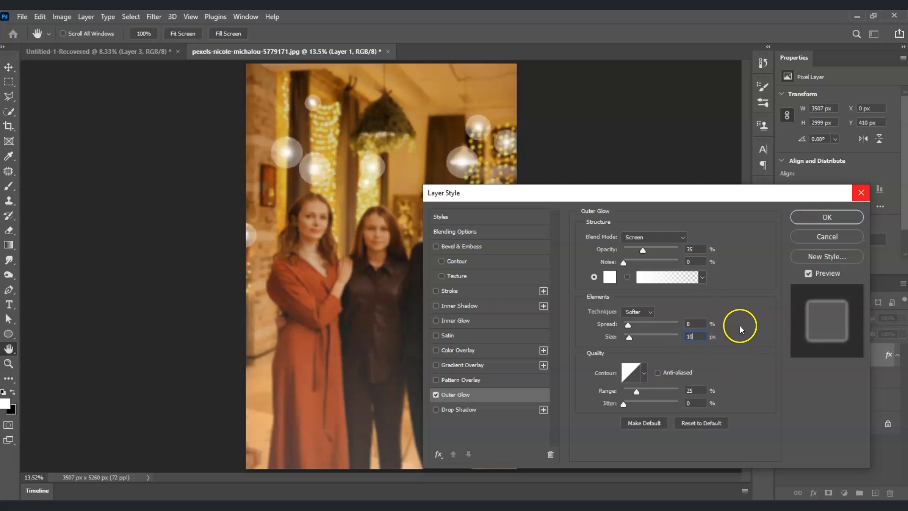
left_click(816, 218)
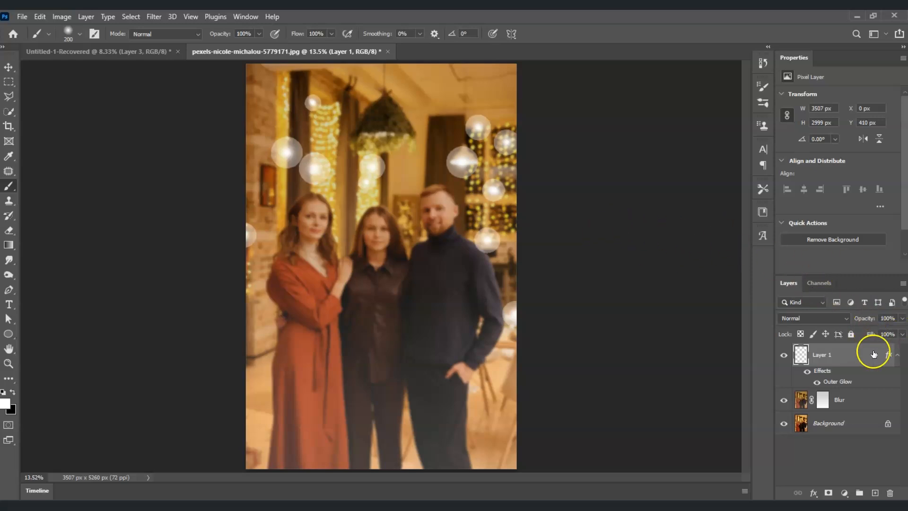
Lower Layer 1's opacity to 35%.
left_click(901, 318)
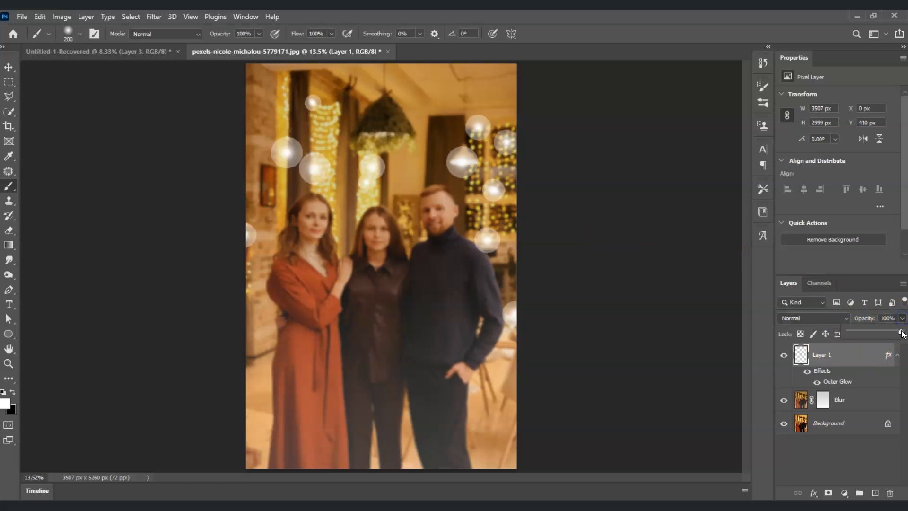
left_click_drag(887, 333, 886, 333)
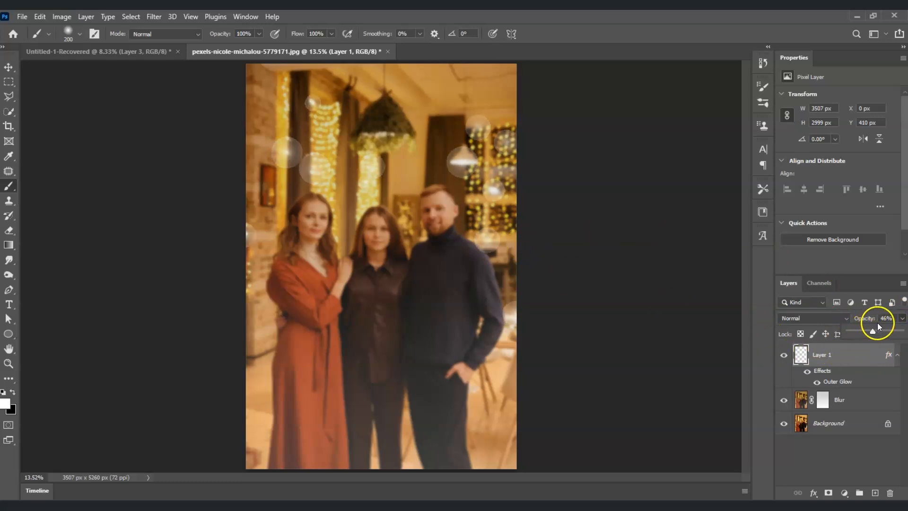
left_click_drag(872, 331, 863, 330)
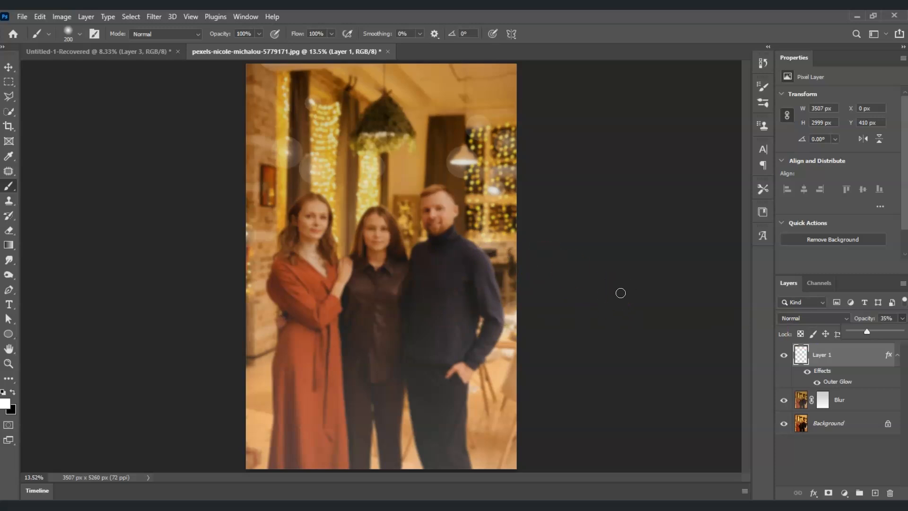
left_click(807, 422)
left_click(846, 362)
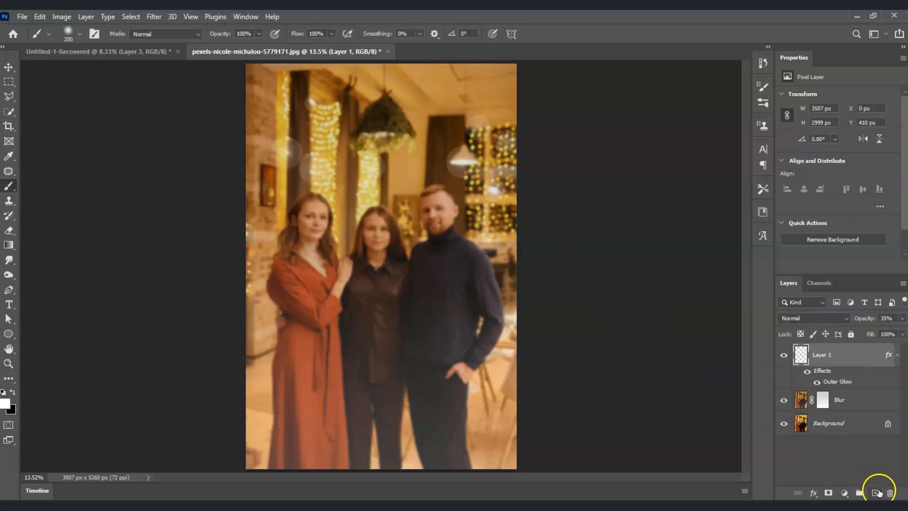
Add a new layer above Layer 1, rename it "Boke lights yellow" and make it the active layer.
left_click(875, 493)
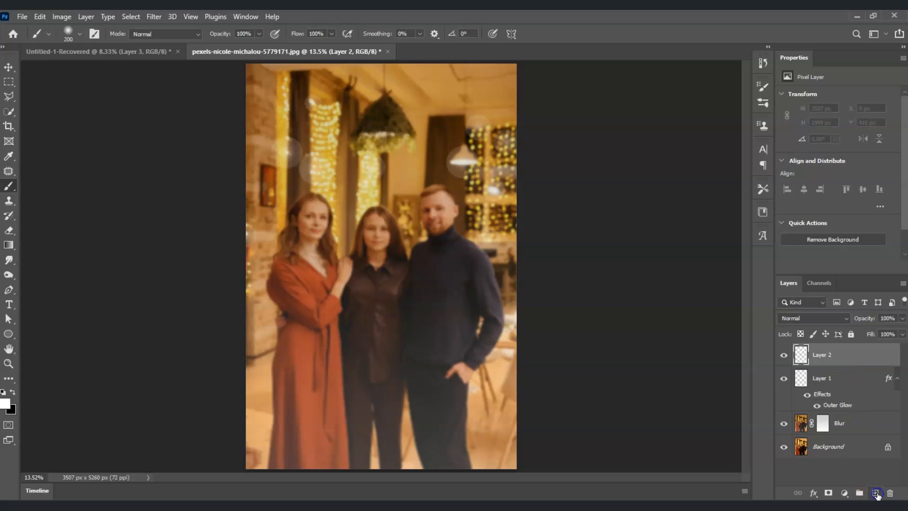
double_click(822, 355)
left_click(855, 482)
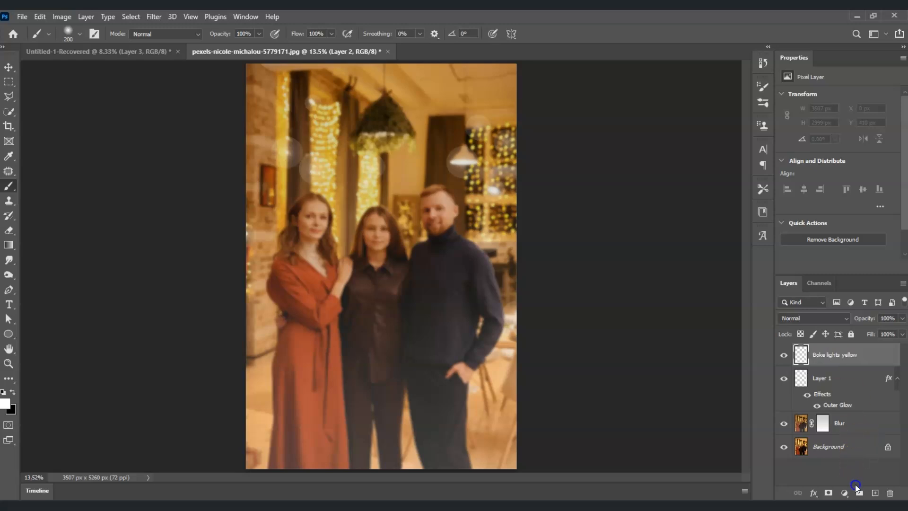
left_click(847, 355)
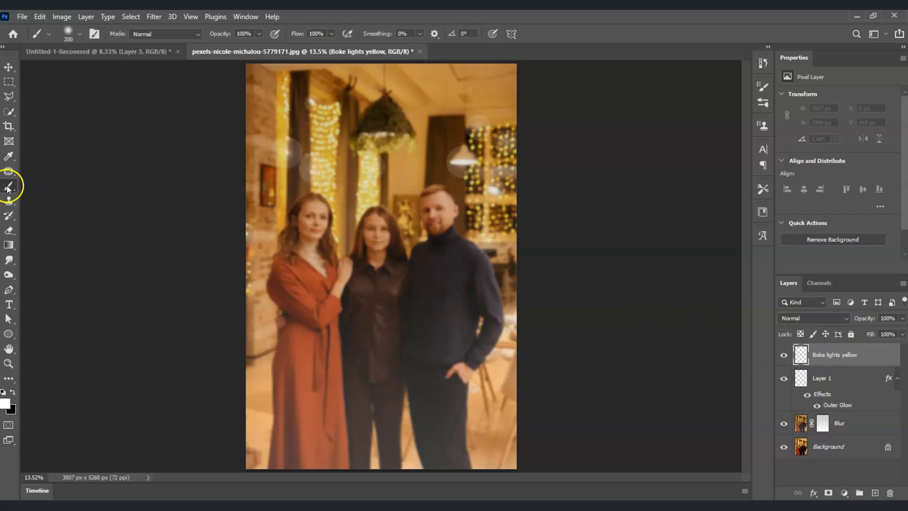
Set the foreground color to a yellow sampled from the string lights behind the man.
left_click(5, 402)
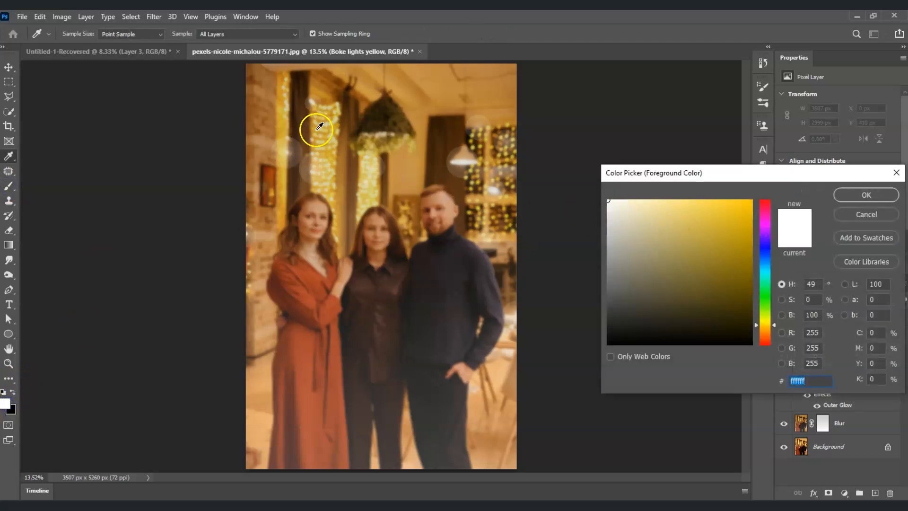
left_click(481, 143)
left_click(851, 194)
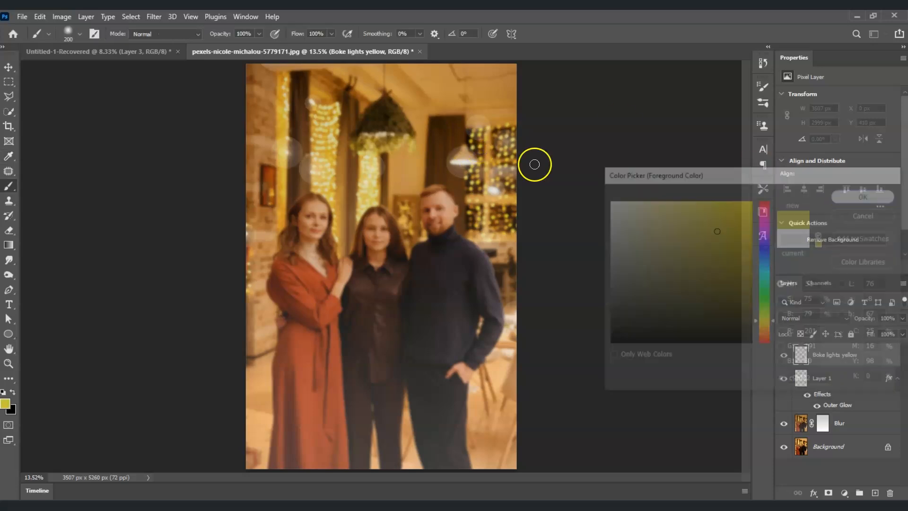
Dab soft yellow light spots of varying sizes over the string lights on the Boke lights yellow layer.
key("bracketright")
key("bracketright")
key("bracketright")
key("bracketright")
left_click(479, 146)
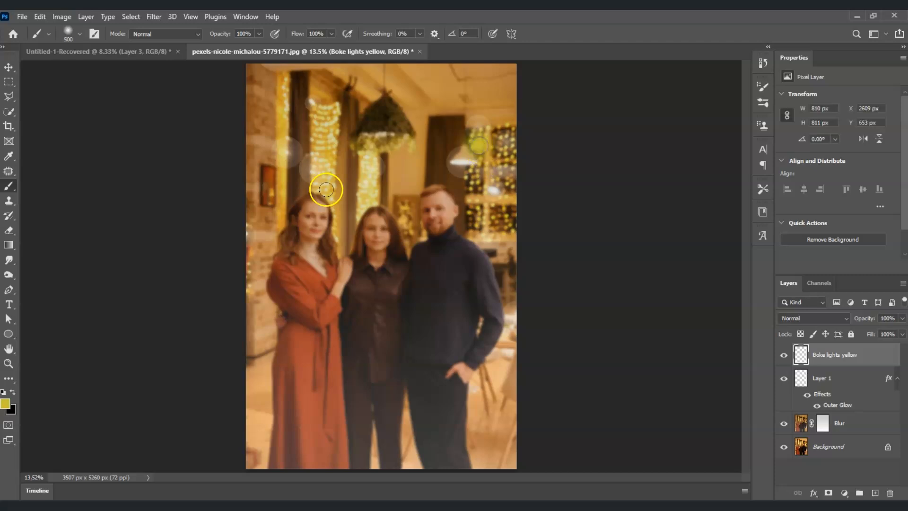
left_click(470, 211)
left_click(294, 103)
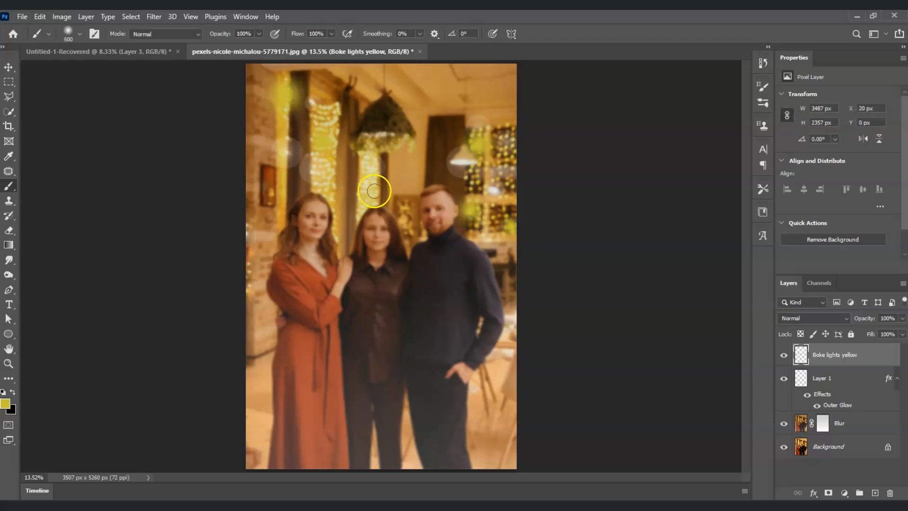
key("bracketleft")
key("bracketleft")
key("bracketleft")
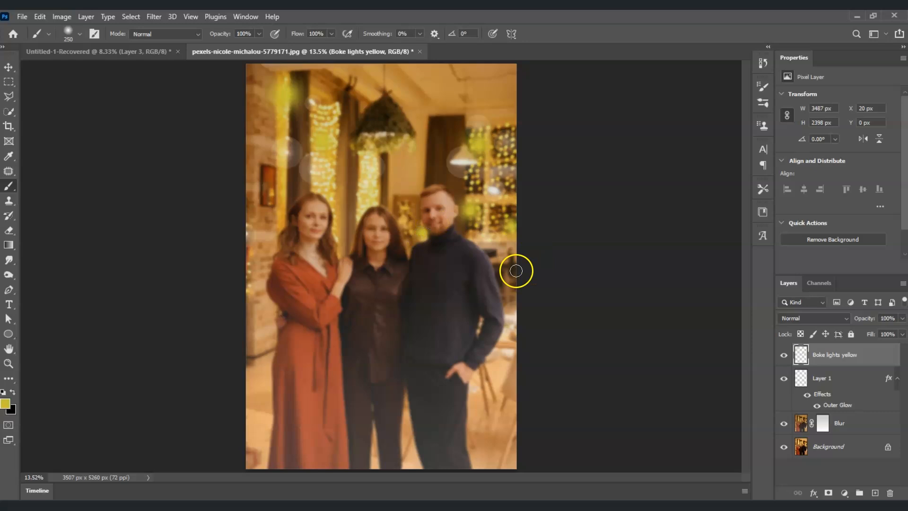
Open the Boke lights yellow layer's style options, turn on Outer Glow and show its settings.
double_click(848, 354)
left_click(873, 358)
double_click(873, 358)
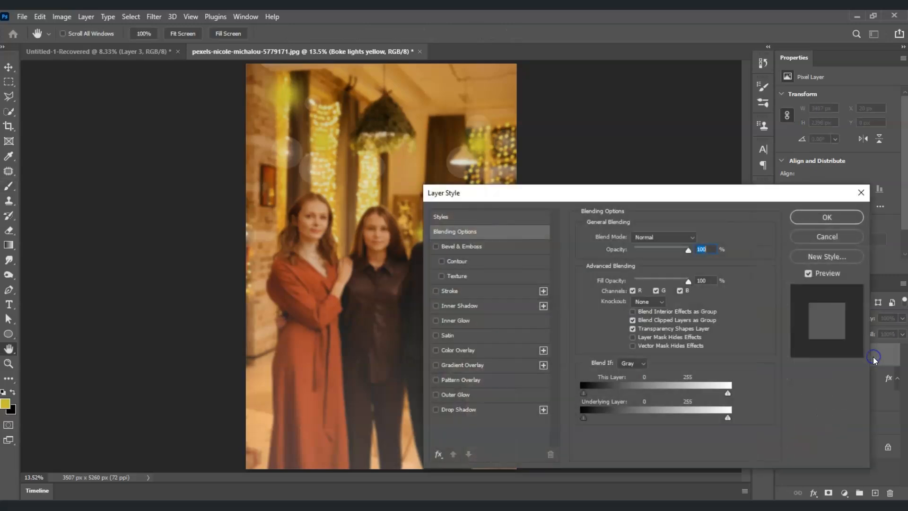
left_click(435, 396)
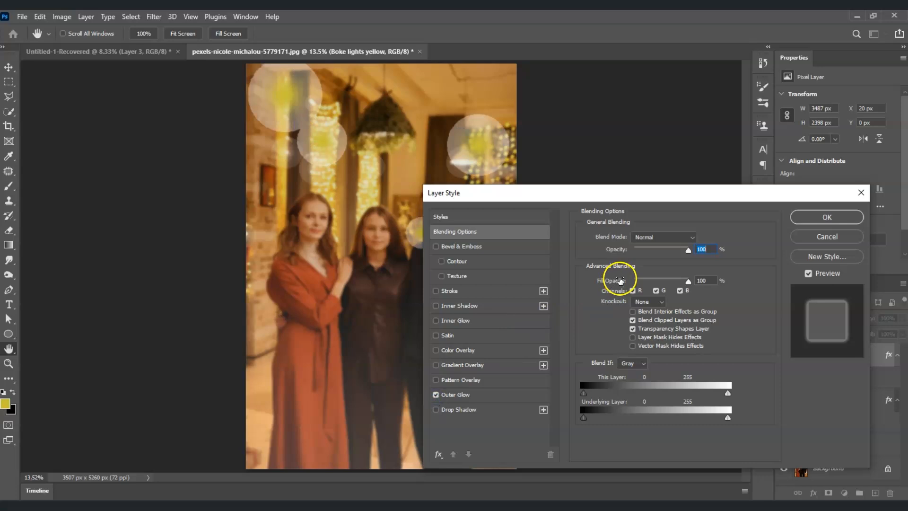
left_click_drag(678, 199, 733, 188)
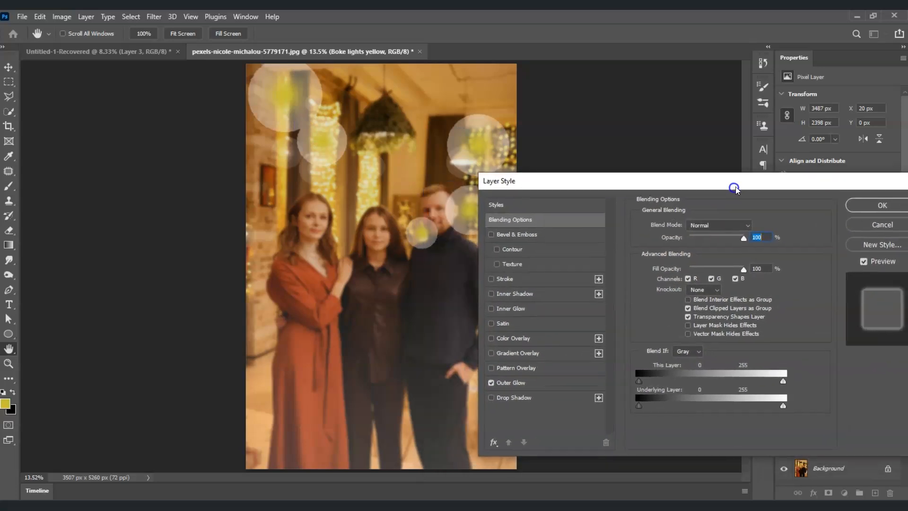
left_click(520, 383)
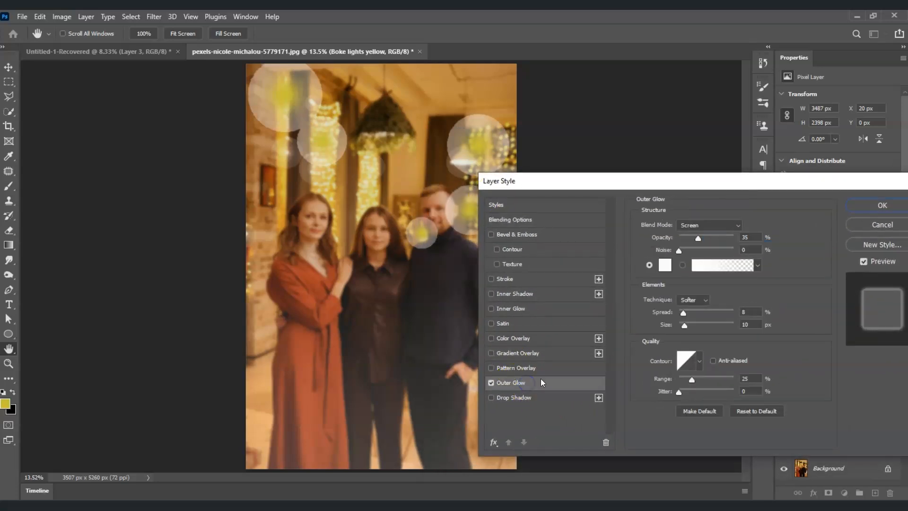
Set the outer glow color to the orange (b68224) sampled from beside the middle string lights.
left_click(666, 265)
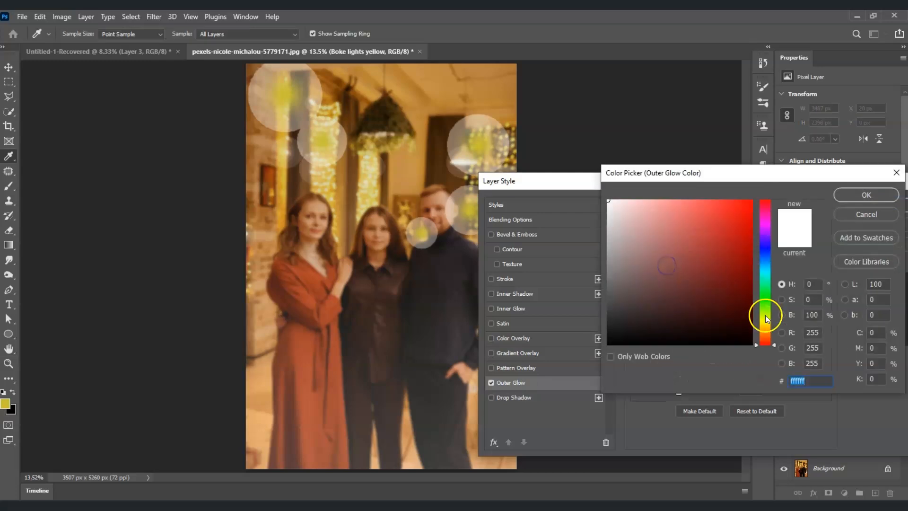
left_click(381, 182)
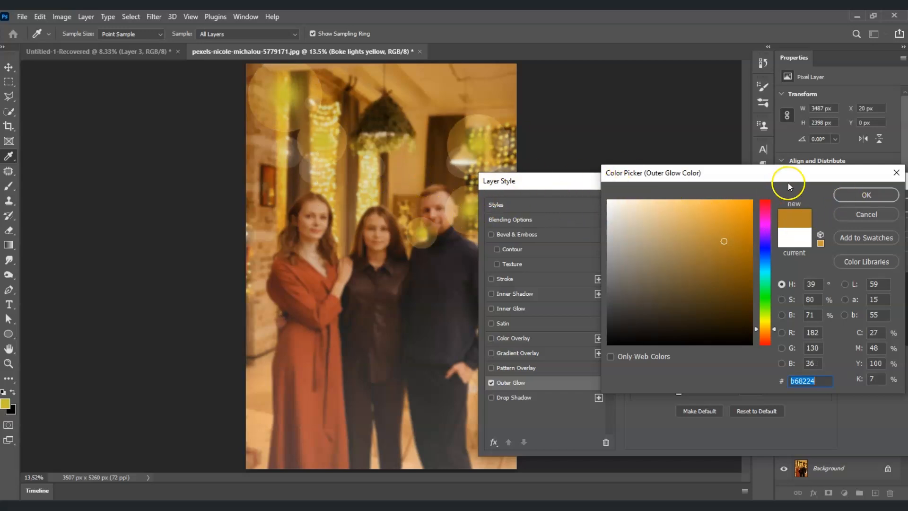
left_click(857, 195)
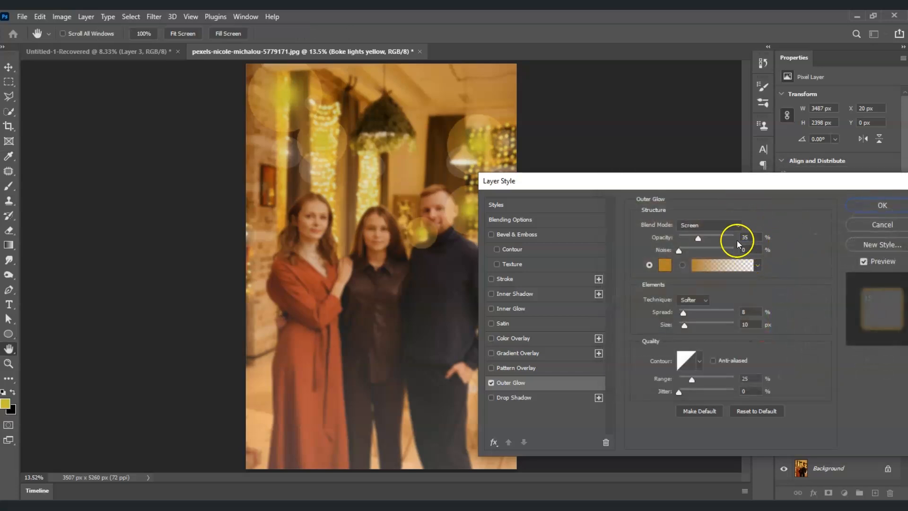
Apply the outer glow at about 23% opacity and lower the Boke lights yellow layer's opacity to 42%.
left_click_drag(698, 238, 712, 238)
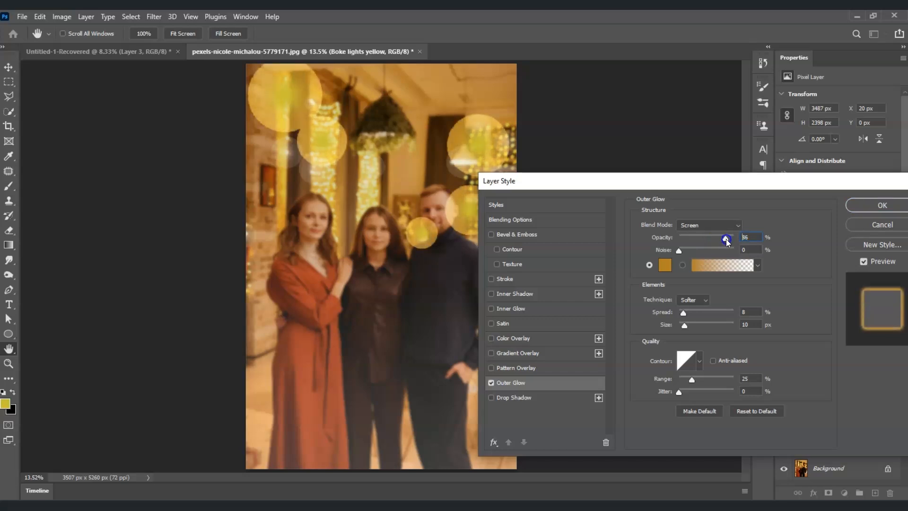
left_click_drag(730, 241, 688, 242)
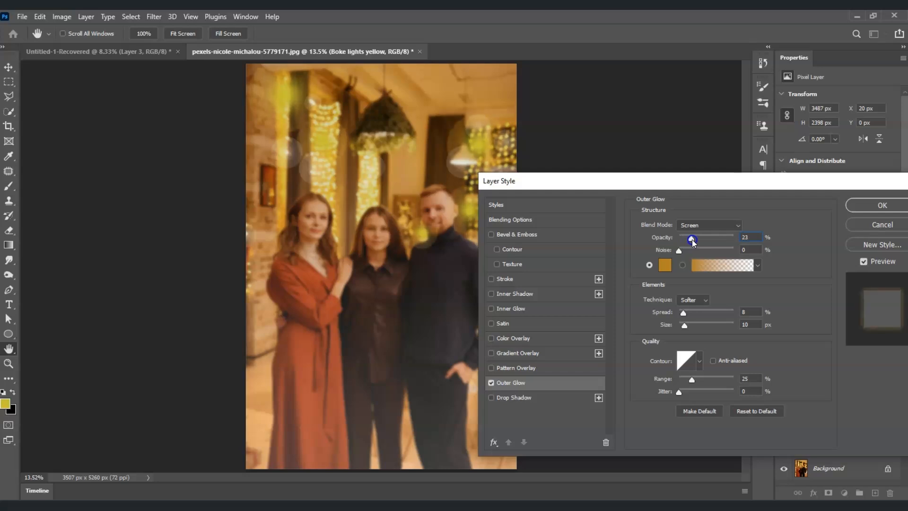
left_click(879, 205)
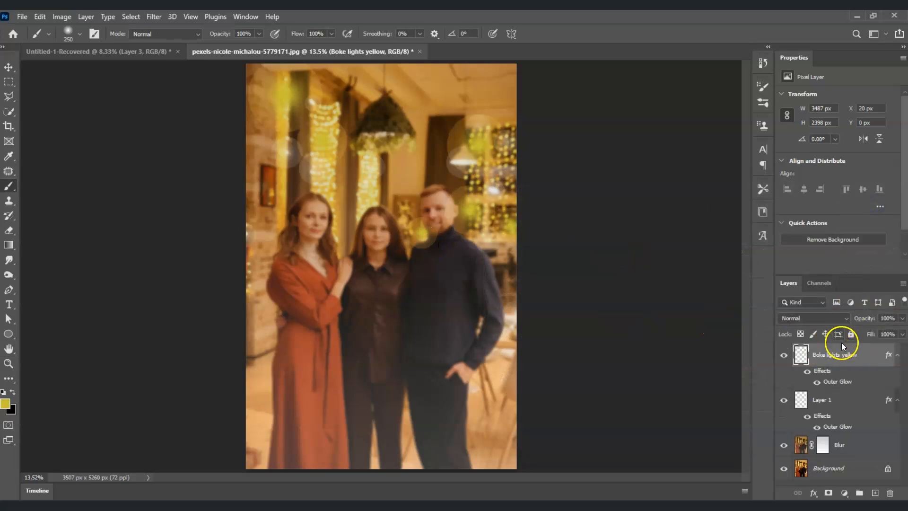
left_click_drag(902, 317, 875, 332)
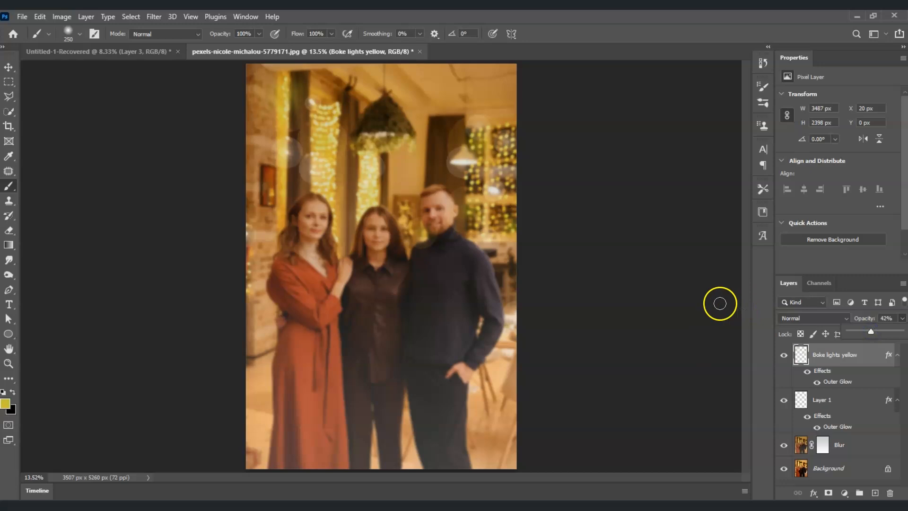
left_click(705, 302)
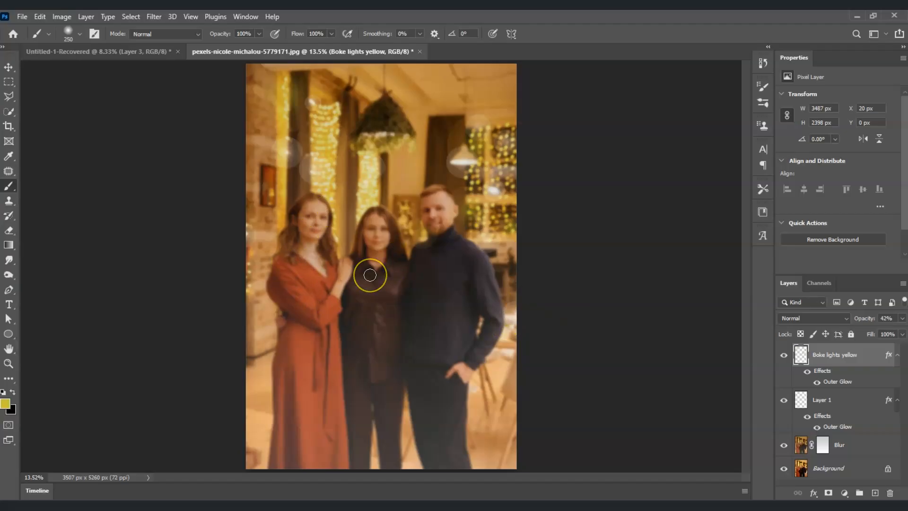
Paint black over the three people on the Blur layer's mask to bring them back into focus, enlarging the brush to 400.
left_click(848, 449)
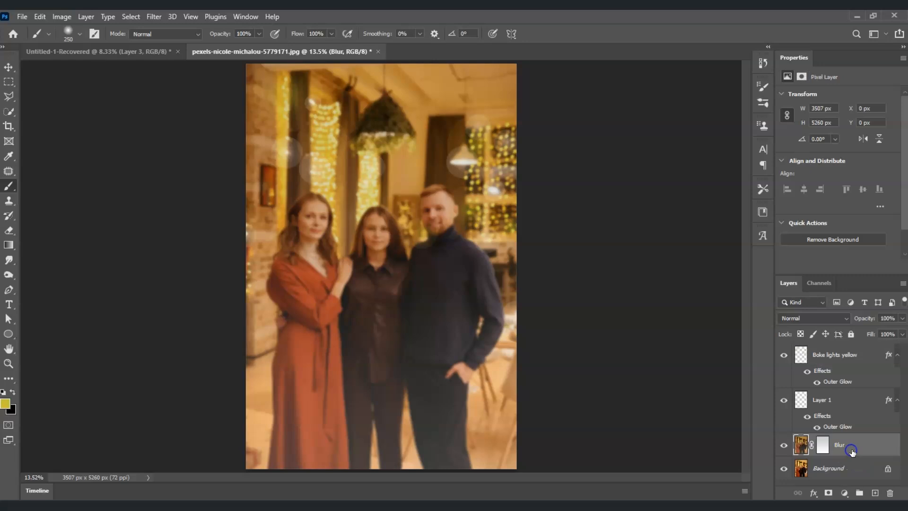
left_click(823, 446)
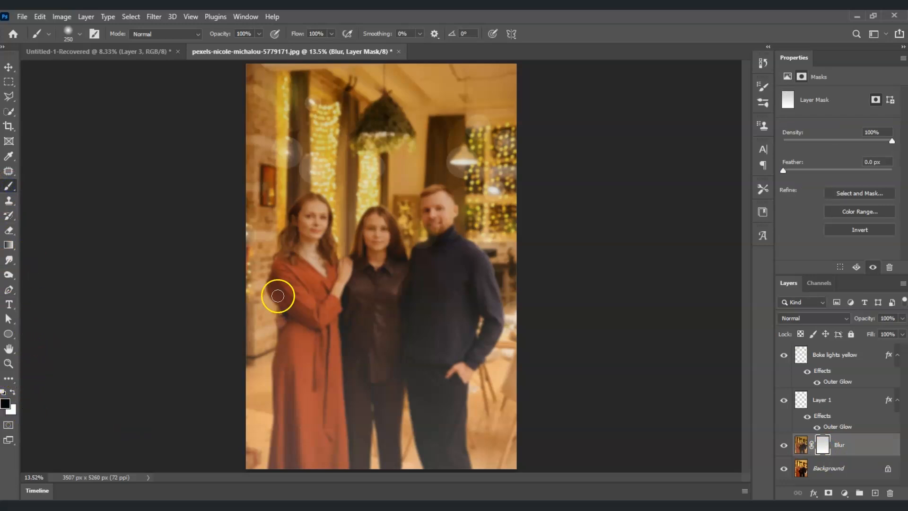
mouse_move(319, 231)
left_mouse_down()
mouse_move(291, 250)
mouse_move(306, 205)
mouse_move(322, 206)
mouse_move(323, 257)
mouse_move(301, 336)
mouse_move(288, 281)
mouse_move(304, 332)
mouse_move(327, 315)
mouse_move(379, 239)
mouse_move(379, 220)
mouse_move(363, 284)
mouse_move(418, 270)
mouse_move(444, 236)
mouse_move(437, 215)
mouse_move(442, 242)
mouse_move(477, 269)
mouse_move(489, 339)
mouse_move(479, 348)
mouse_move(448, 274)
mouse_move(470, 325)
mouse_move(450, 404)
mouse_move(429, 403)
mouse_move(417, 358)
mouse_move(352, 370)
mouse_move(366, 368)
mouse_move(391, 446)
mouse_move(370, 398)
mouse_move(382, 365)
mouse_move(394, 392)
mouse_move(316, 398)
mouse_move(294, 419)
mouse_move(288, 298)
mouse_move(301, 241)
mouse_move(388, 252)
mouse_move(376, 227)
mouse_move(348, 309)
mouse_move(455, 367)
mouse_move(471, 353)
mouse_move(480, 281)
mouse_move(451, 426)
mouse_move(454, 479)
left_mouse_up()
key("bracketright")
key("bracketright")
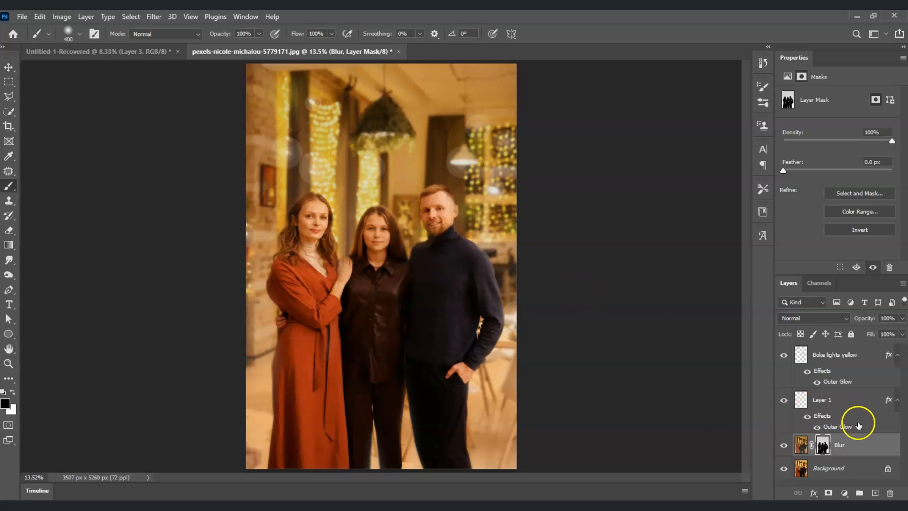
Duplicate the Background layer, place the copy at the top of the layer stack and hide it.
left_click(826, 467)
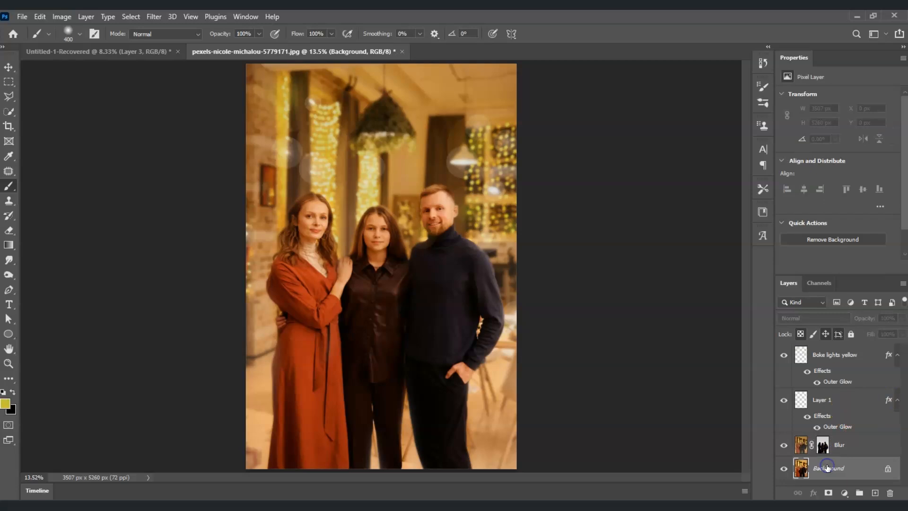
key("ctrl+j")
key("j")
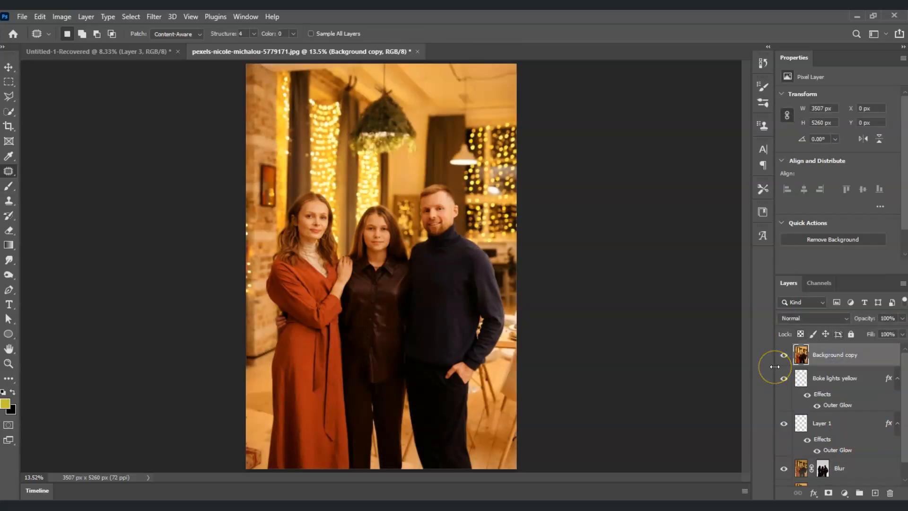
left_click(785, 354)
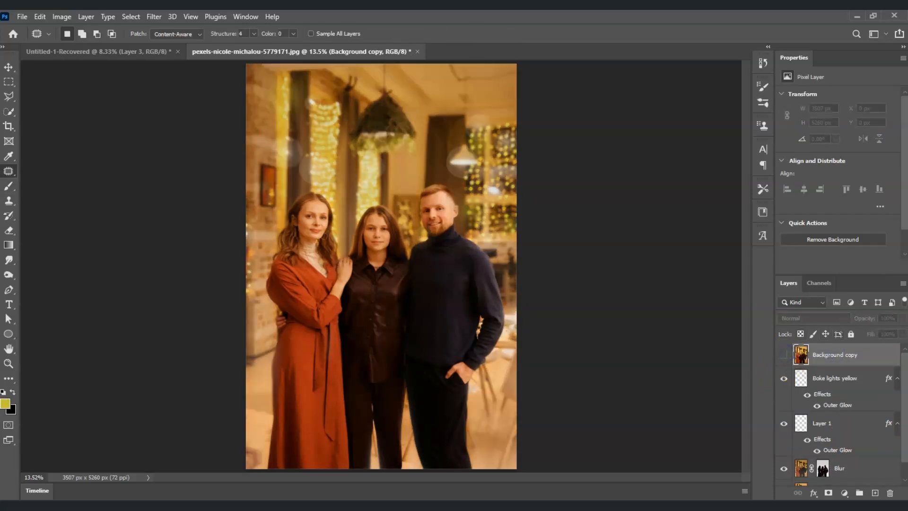